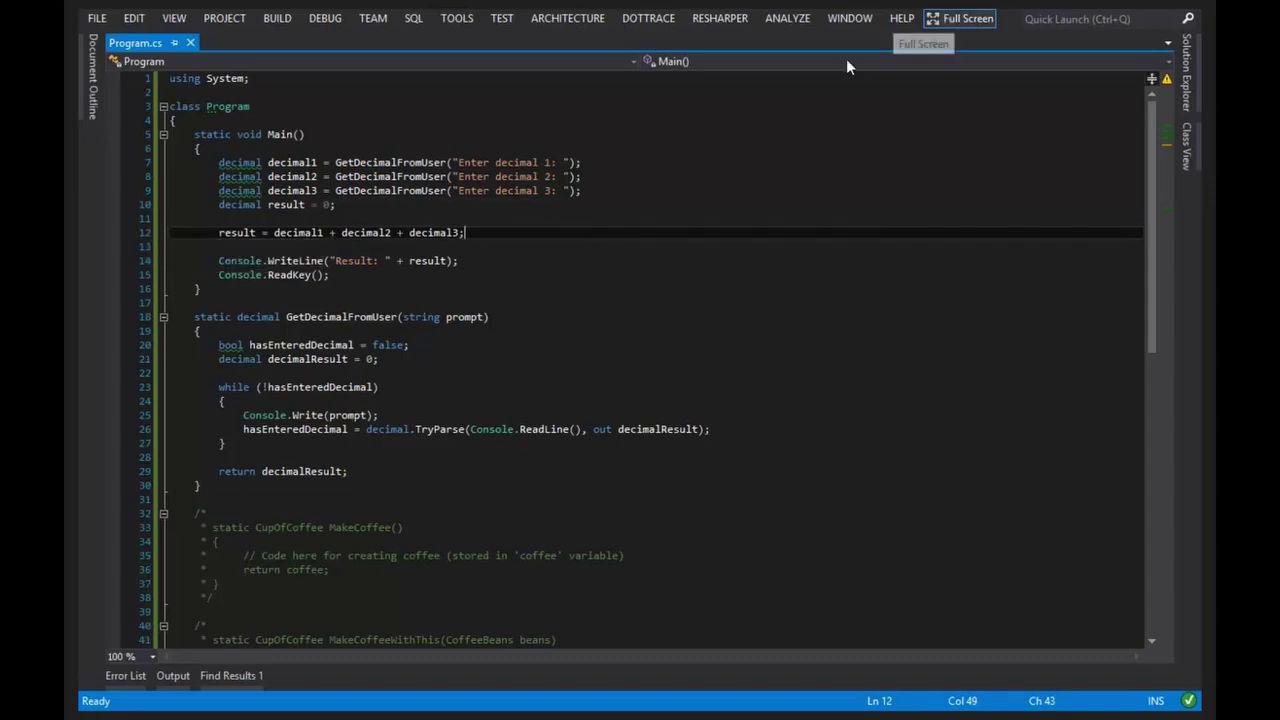
Exit full screen and close the ConsoleApplication5 solution, leaving only the Start Page.
{"action": "left_click", "coordinate": [950, 22]}
{"action": "left_click", "coordinate": [97, 44]}
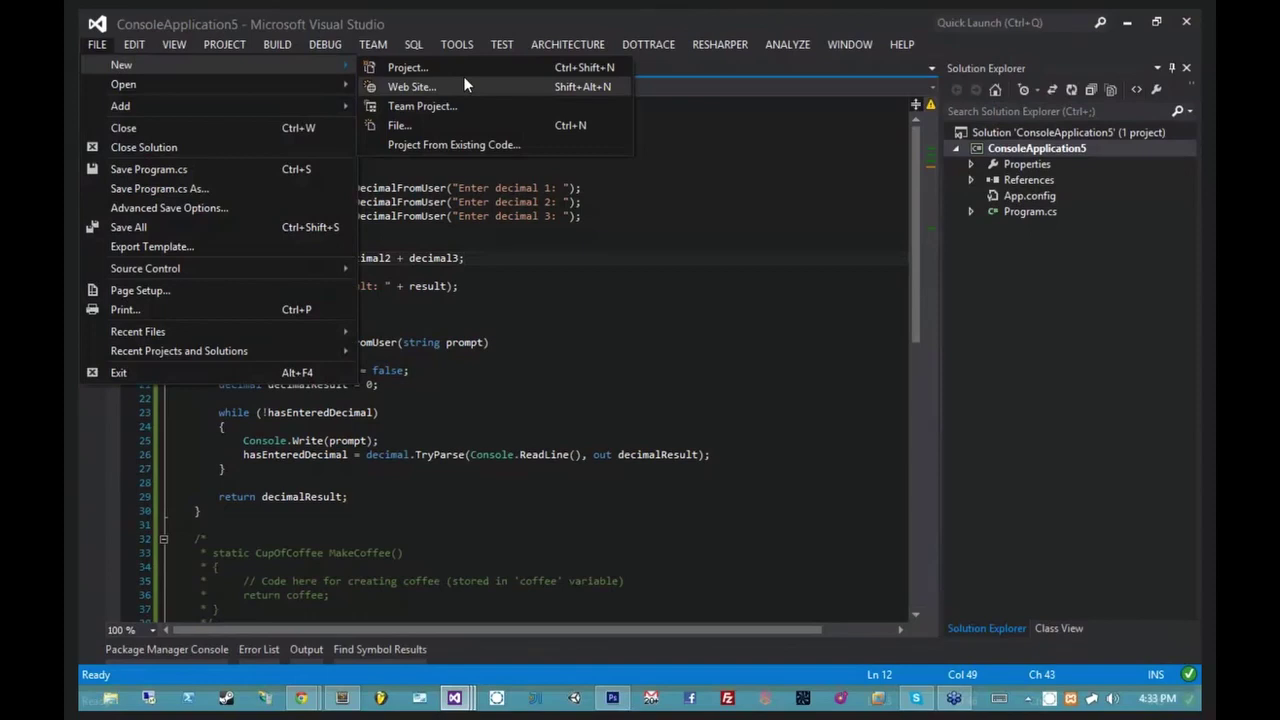
{"action": "left_click", "coordinate": [550, 440]}
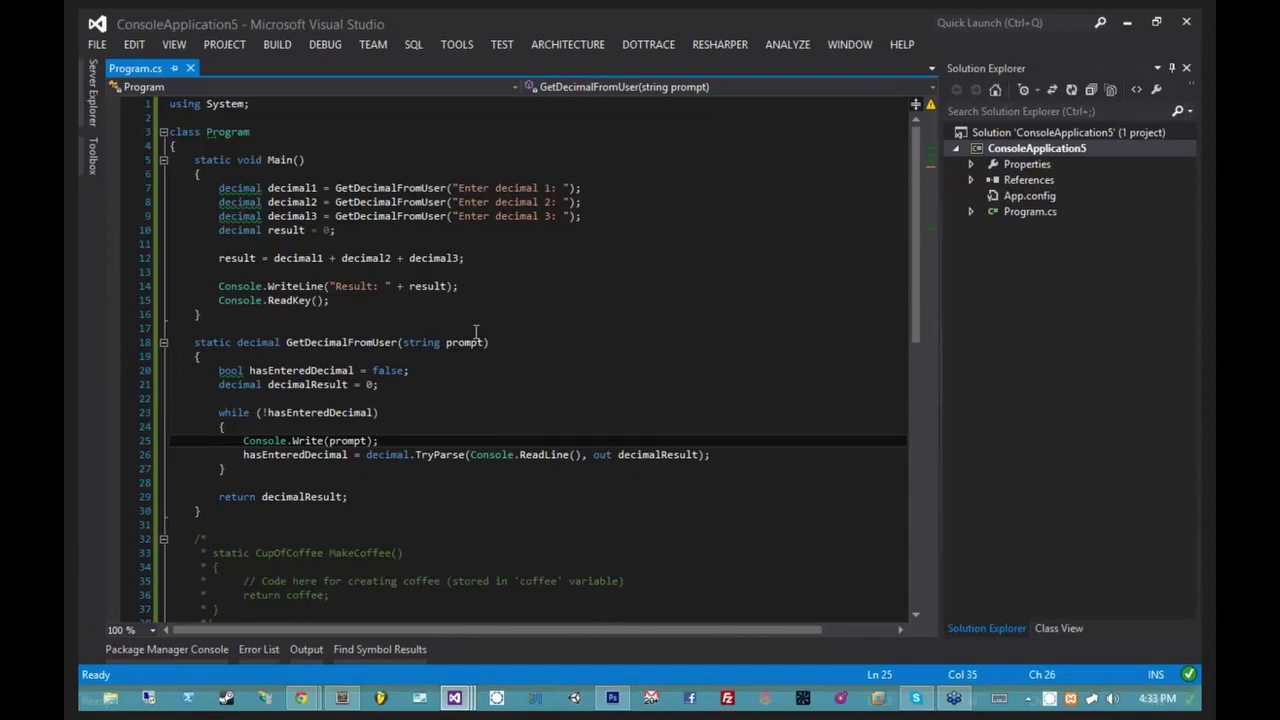
{"action": "key", "text": "ctrl+shift+F4"}
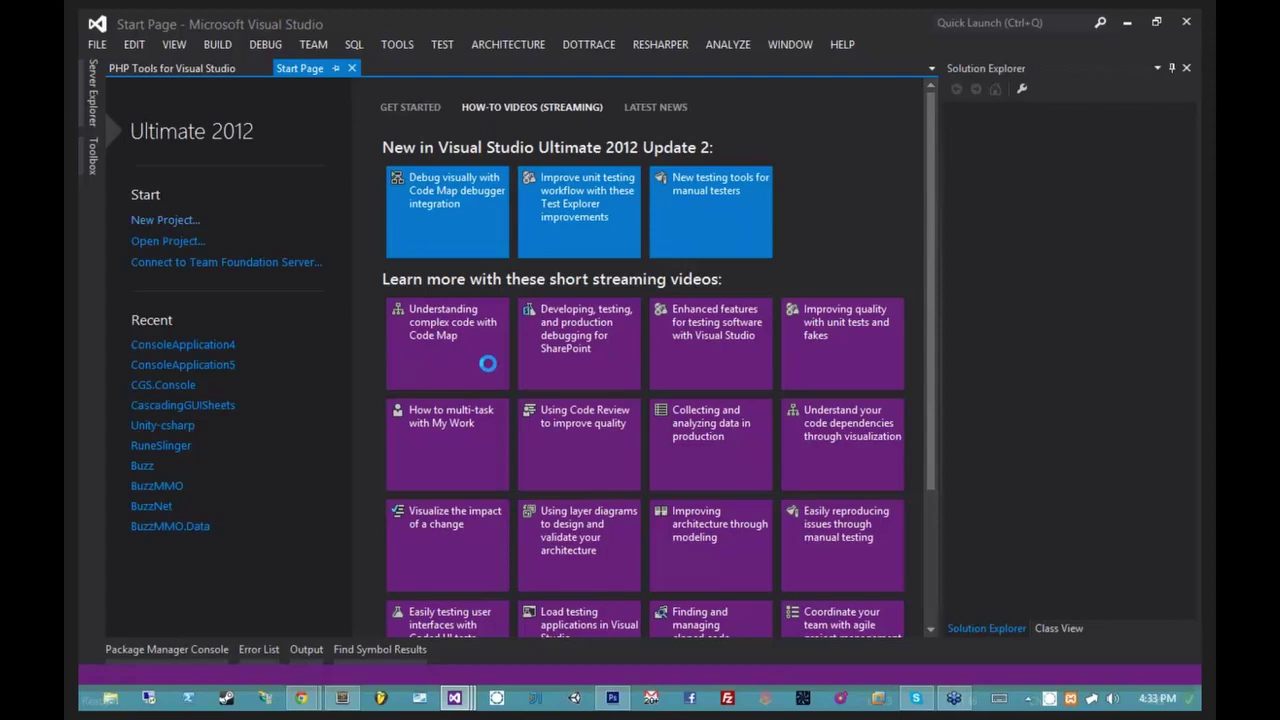
Create the Visual C# Console Application ConsoleApplication6 and place the cursor in Program.cs.
{"action": "key", "text": "ctrl+shift+n"}
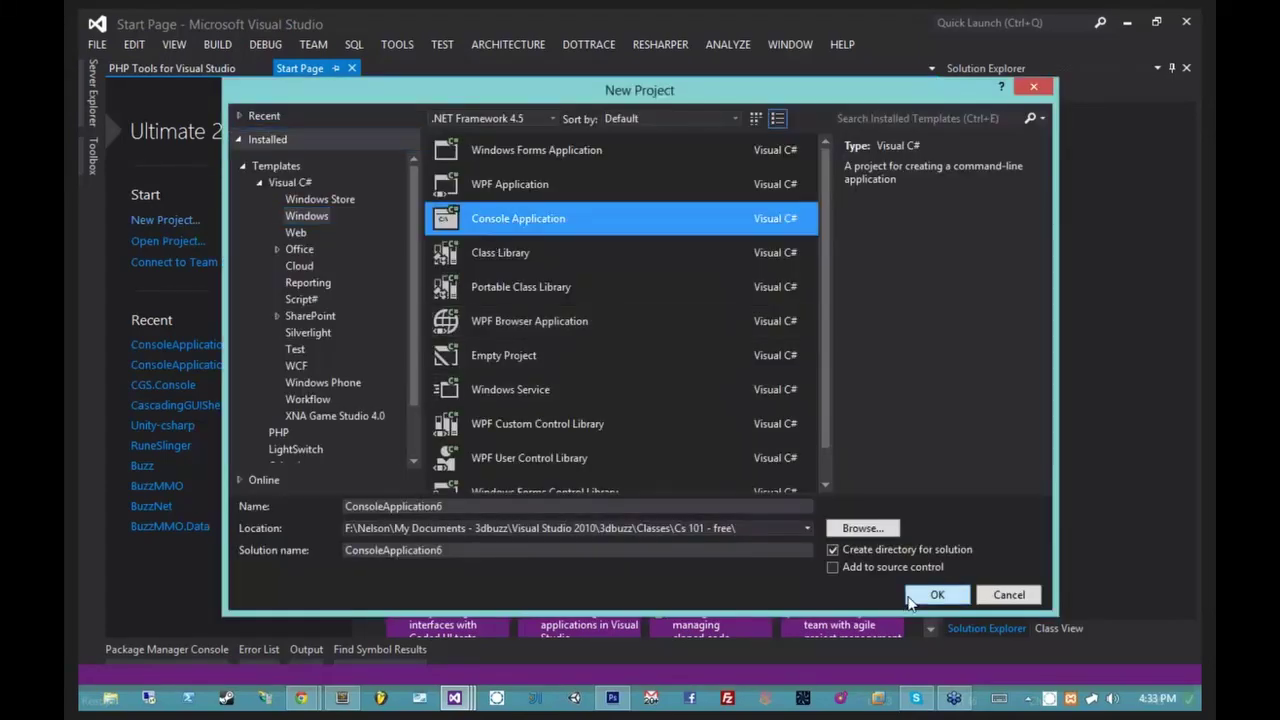
{"action": "left_click", "coordinate": [937, 595]}
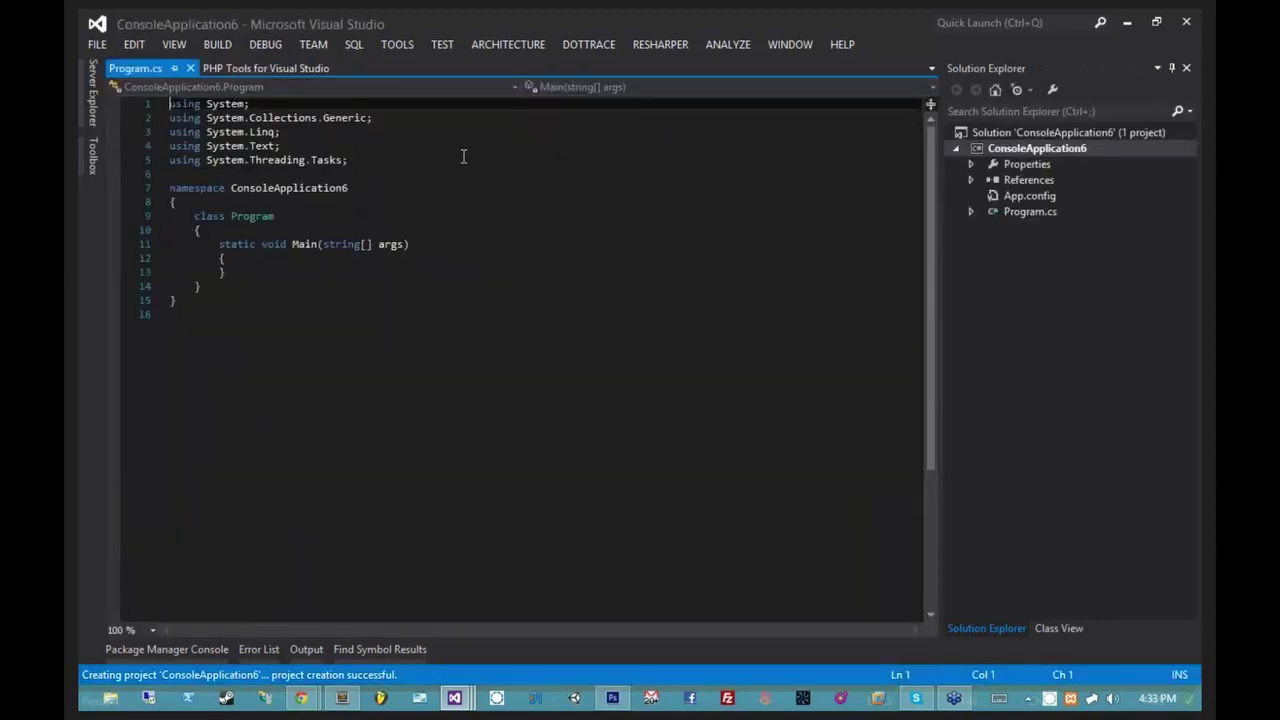
{"action": "left_click", "coordinate": [460, 152]}
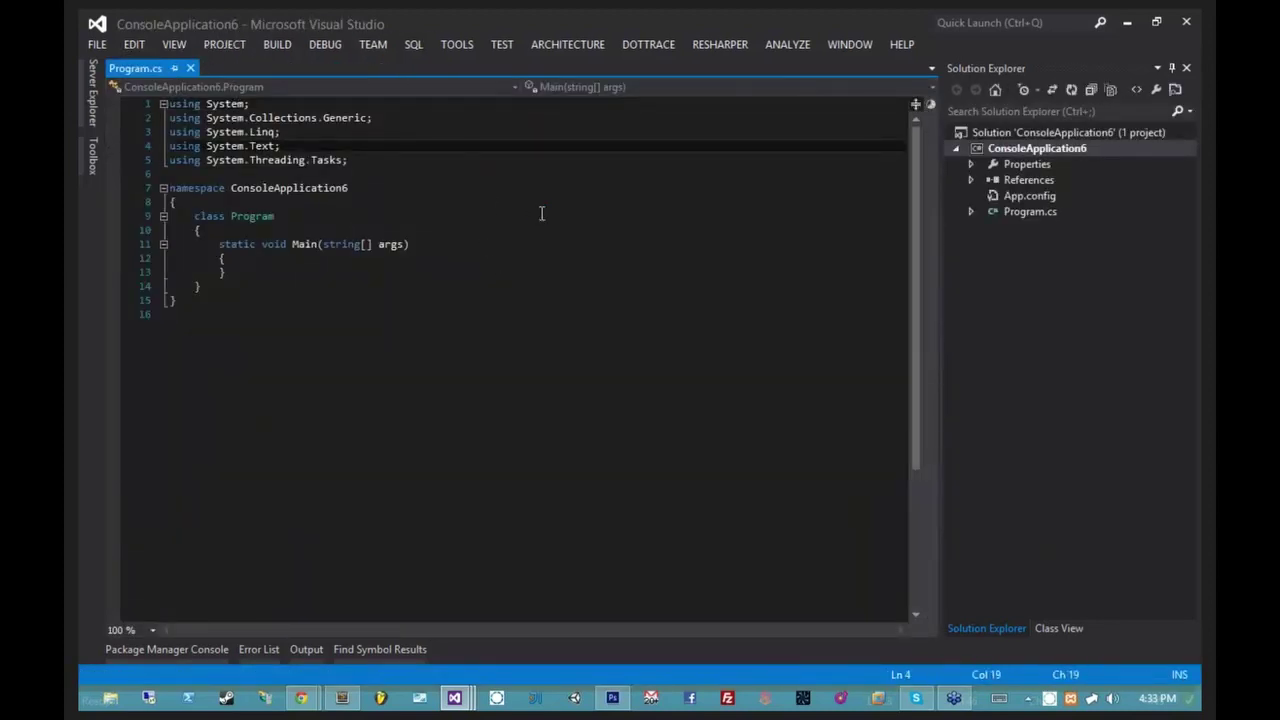
In full screen, replace the template with using System, class Program and empty static Main, then save.
{"action": "key", "text": "shift+alt+Return"}
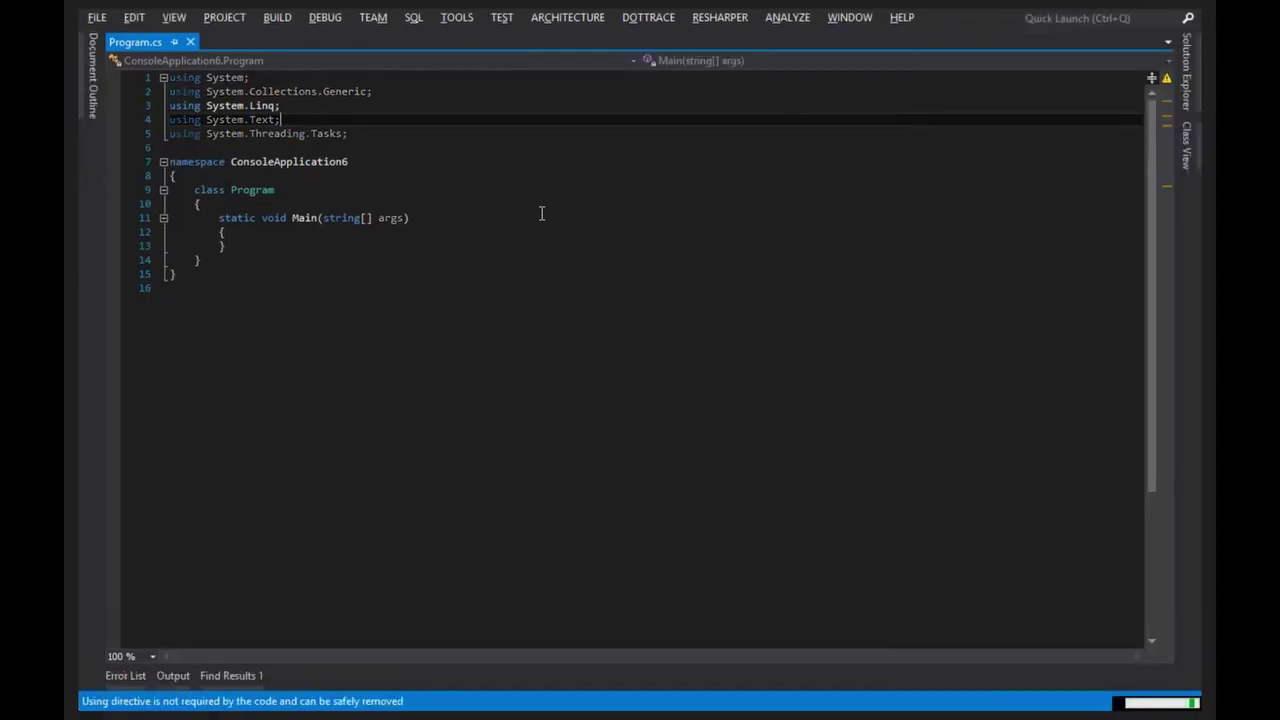
{"action": "key", "text": "ctrl+a"}
{"action": "key", "text": "Delete"}
{"action": "type", "text": "usi"}
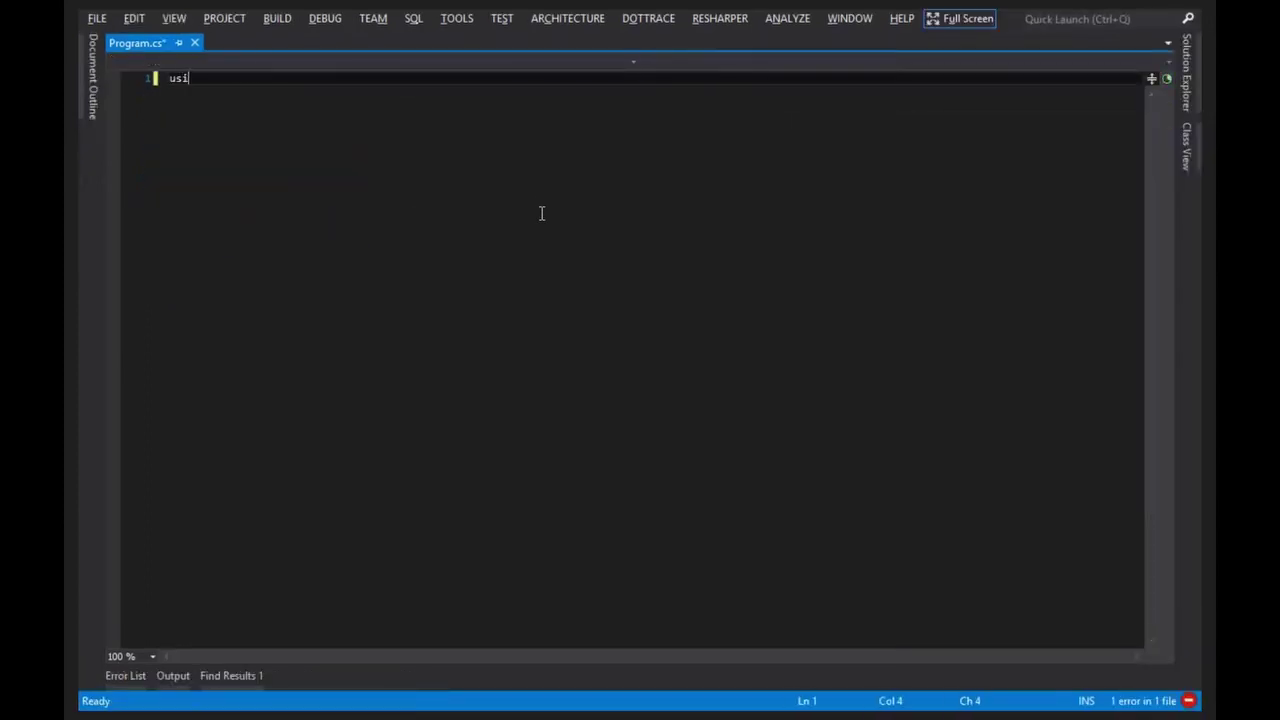
{"action": "type", "text": "ng System;"}
{"action": "key", "text": "Return"}
{"action": "key", "text": "Return"}
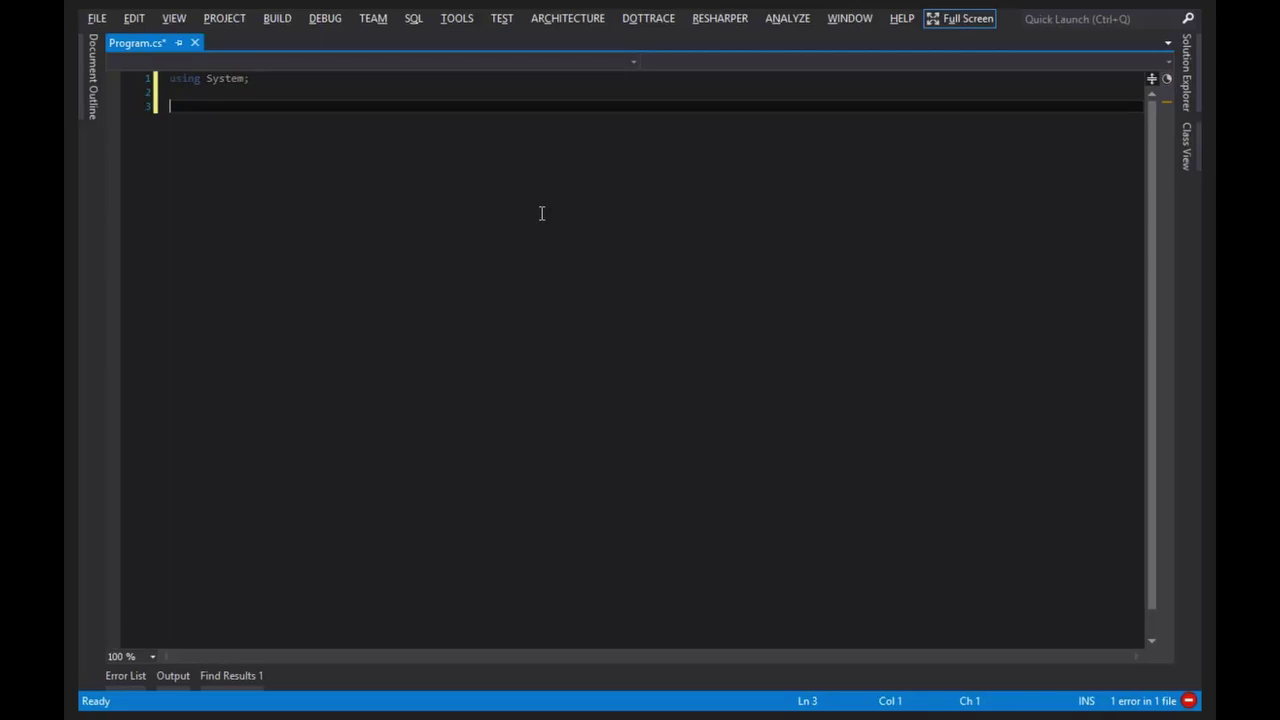
{"action": "type", "text": "class Program"}
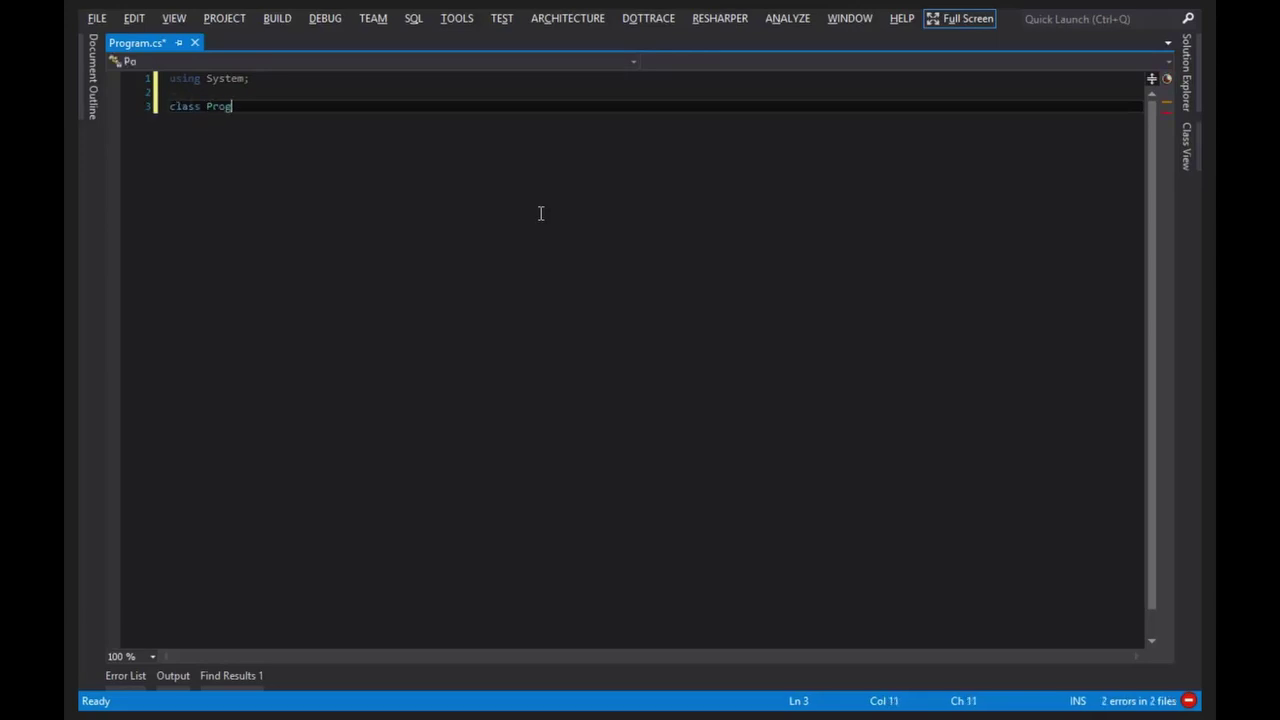
{"action": "key", "text": "Return"}
{"action": "type", "text": "{"}
{"action": "key", "text": "Return"}
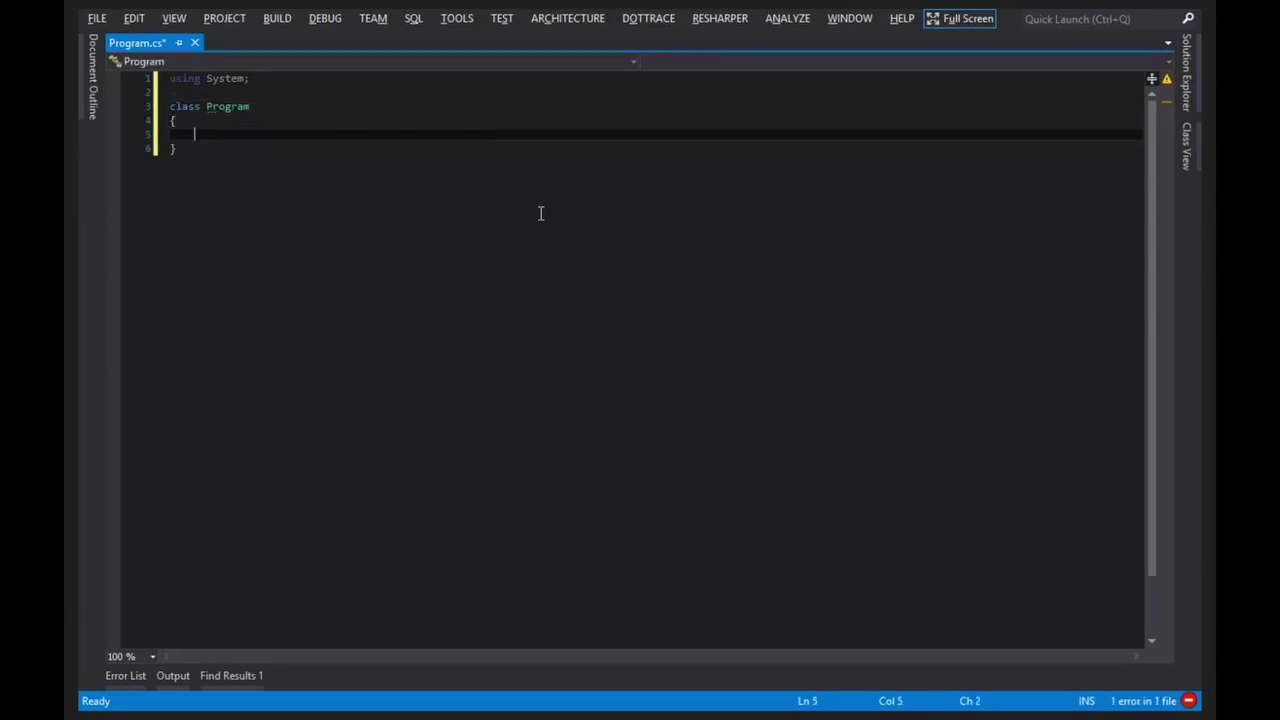
{"action": "type", "text": "static"}
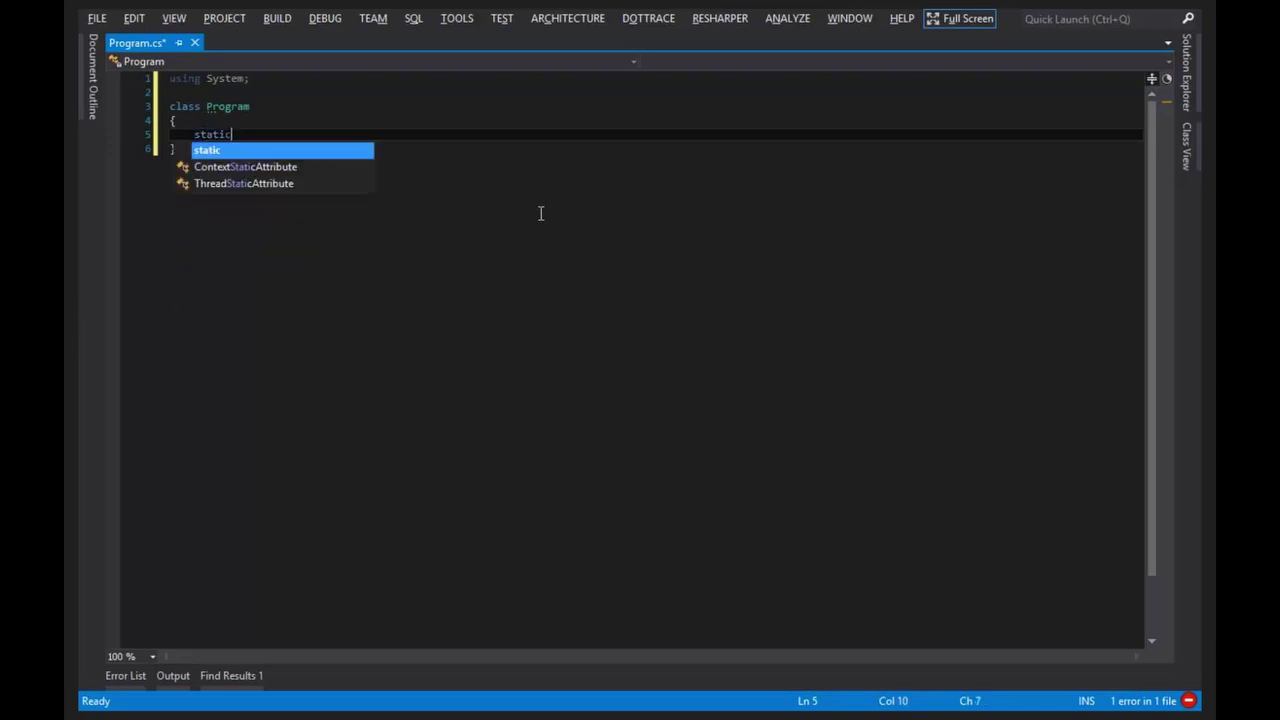
{"action": "type", "text": " void Main()"}
{"action": "key", "text": "Return"}
{"action": "type", "text": "{"}
{"action": "key", "text": "Return"}
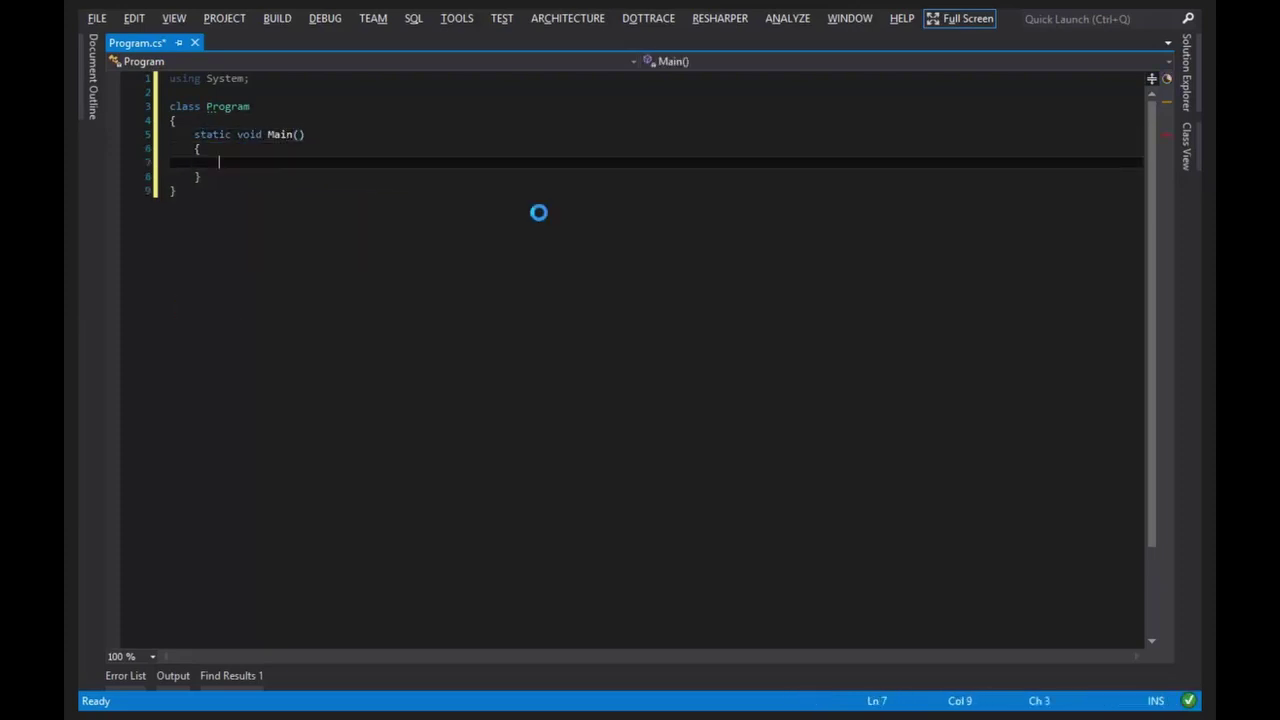
{"action": "key", "text": "ctrl+s"}
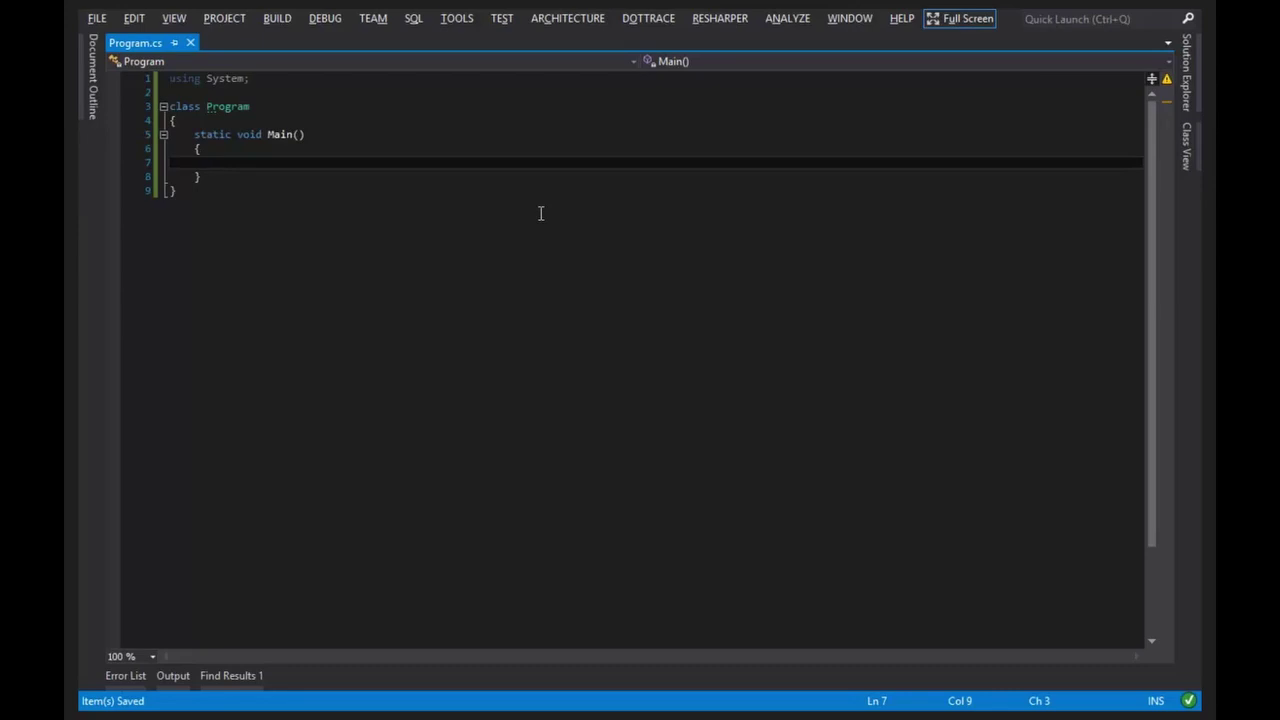
{"action": "type", "text": "Console.WriteL"}
Write Console.WriteLine("Hello World!"); in Main, replacing the ASDF placeholder text.
{"action": "key", "text": "Tab"}
{"action": "type", "text": "("}
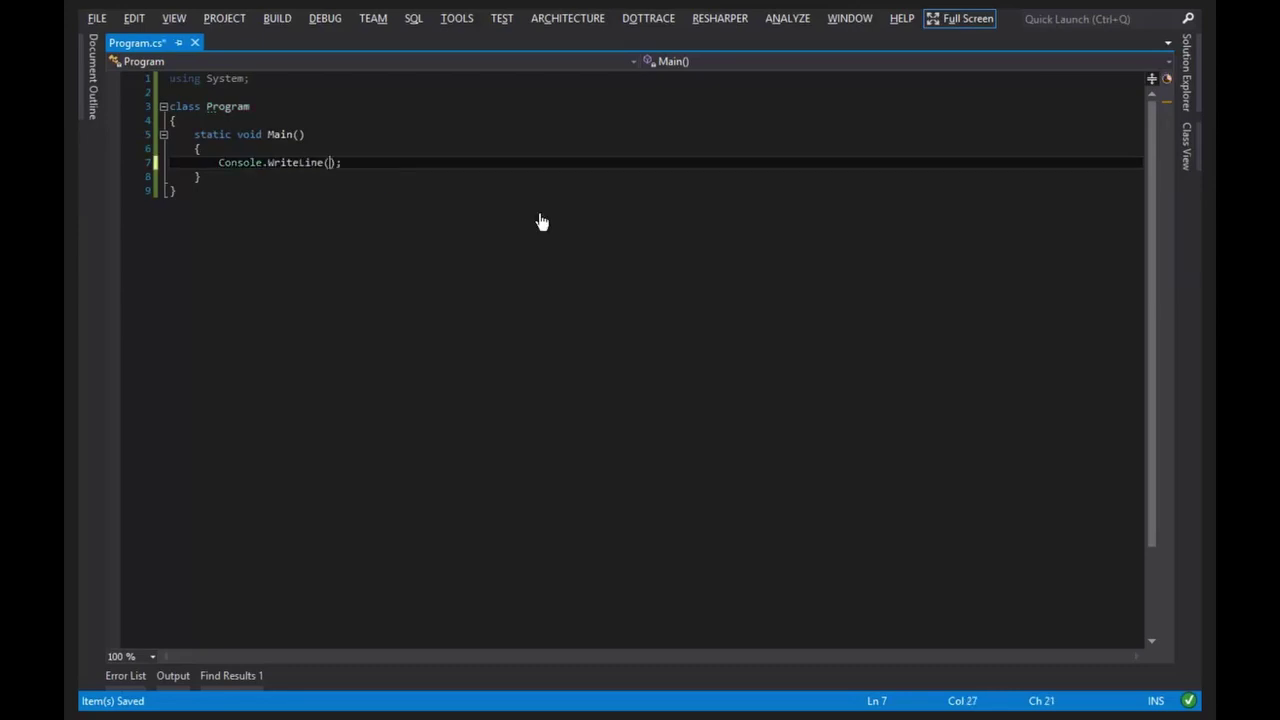
{"action": "type", "text": "\"ASD\");F\");"}
{"action": "key", "text": "Escape"}
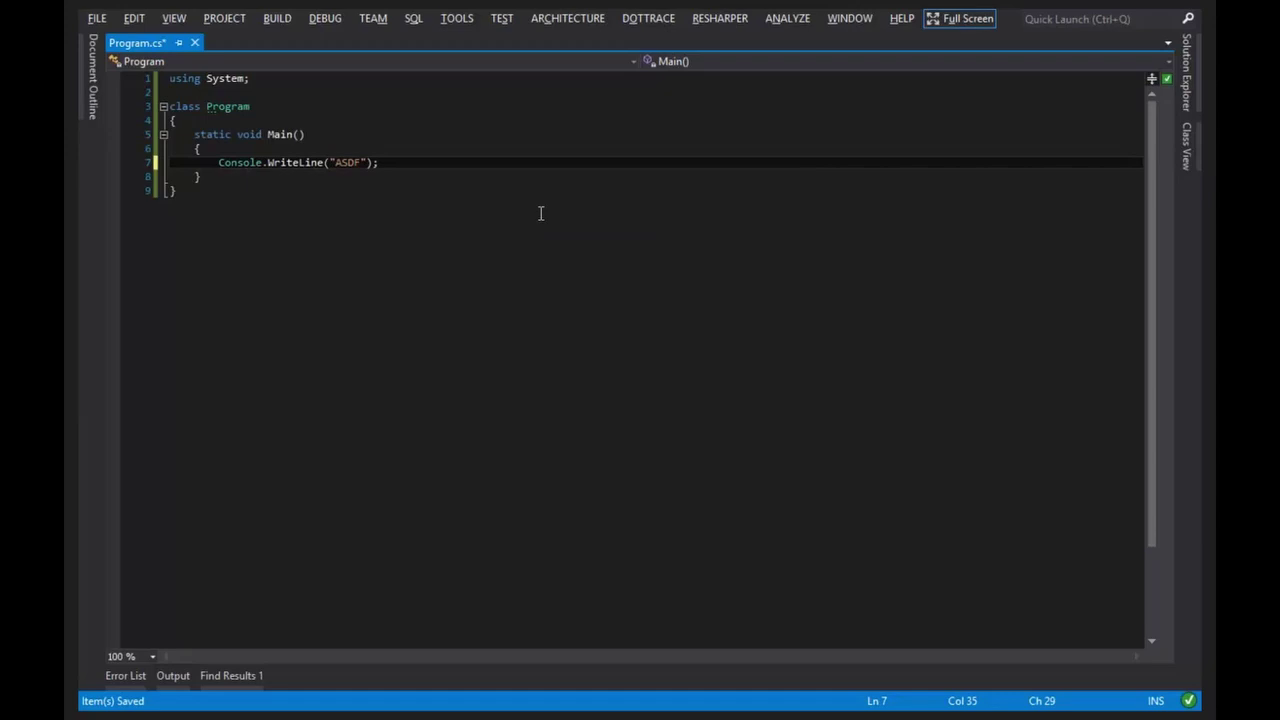
{"action": "key", "text": "ctrl+Left"}
{"action": "key", "text": "ctrl+shift+Left"}
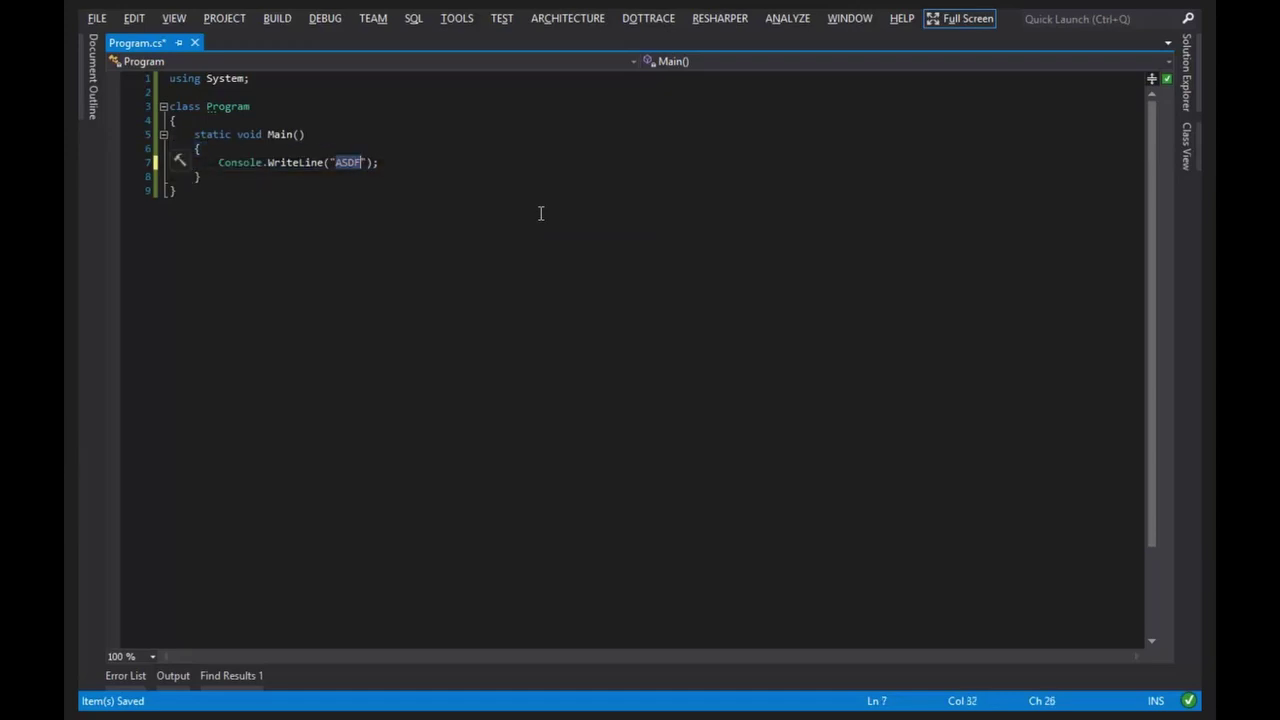
{"action": "type", "text": "Hello World!"}
{"action": "key", "text": "End"}
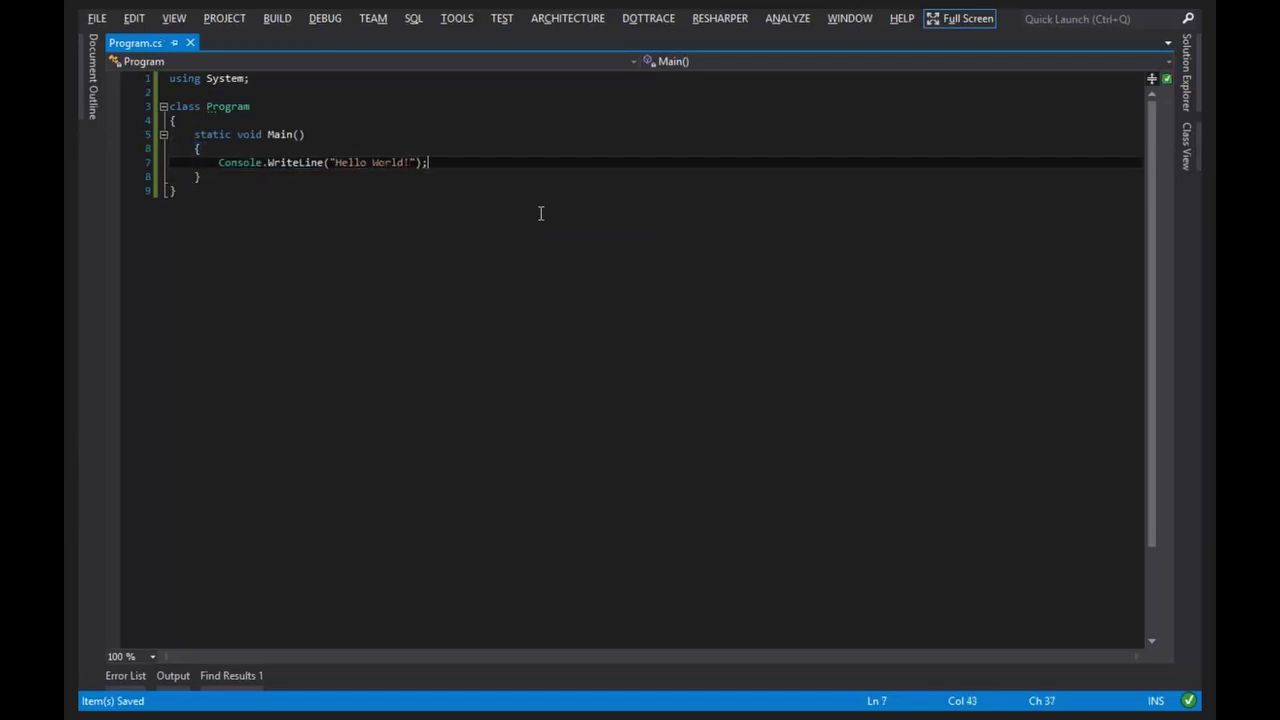
{"action": "key", "text": "shift+Up"}
{"action": "key", "text": "Right"}
{"action": "key", "text": "Return"}
{"action": "key", "text": "Return"}
{"action": "type", "text": "Console.ReadK"}
Add Console.ReadKey(); and duplicate the Hello World! line so it prints four times.
{"action": "key", "text": "Tab"}
{"action": "type", "text": "();"}
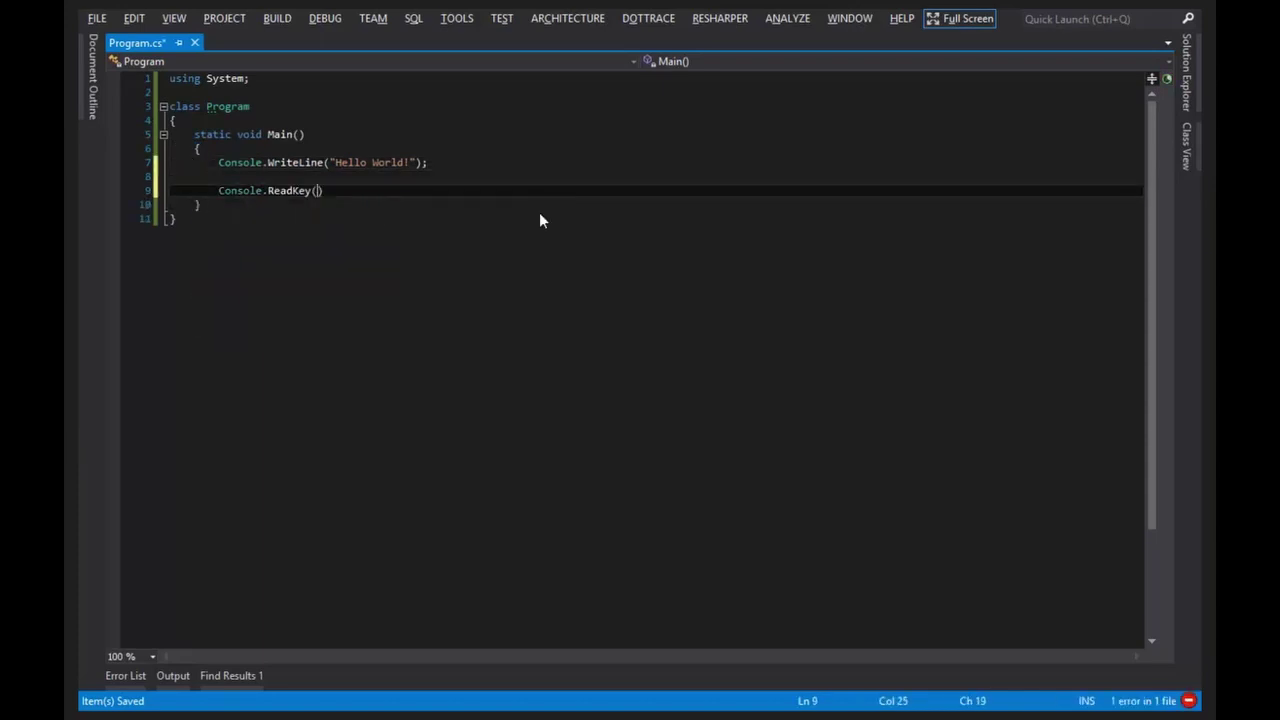
{"action": "key", "text": "Up"}
{"action": "key", "text": "Up"}
{"action": "key", "text": "End"}
{"action": "key", "text": "shift+Home"}
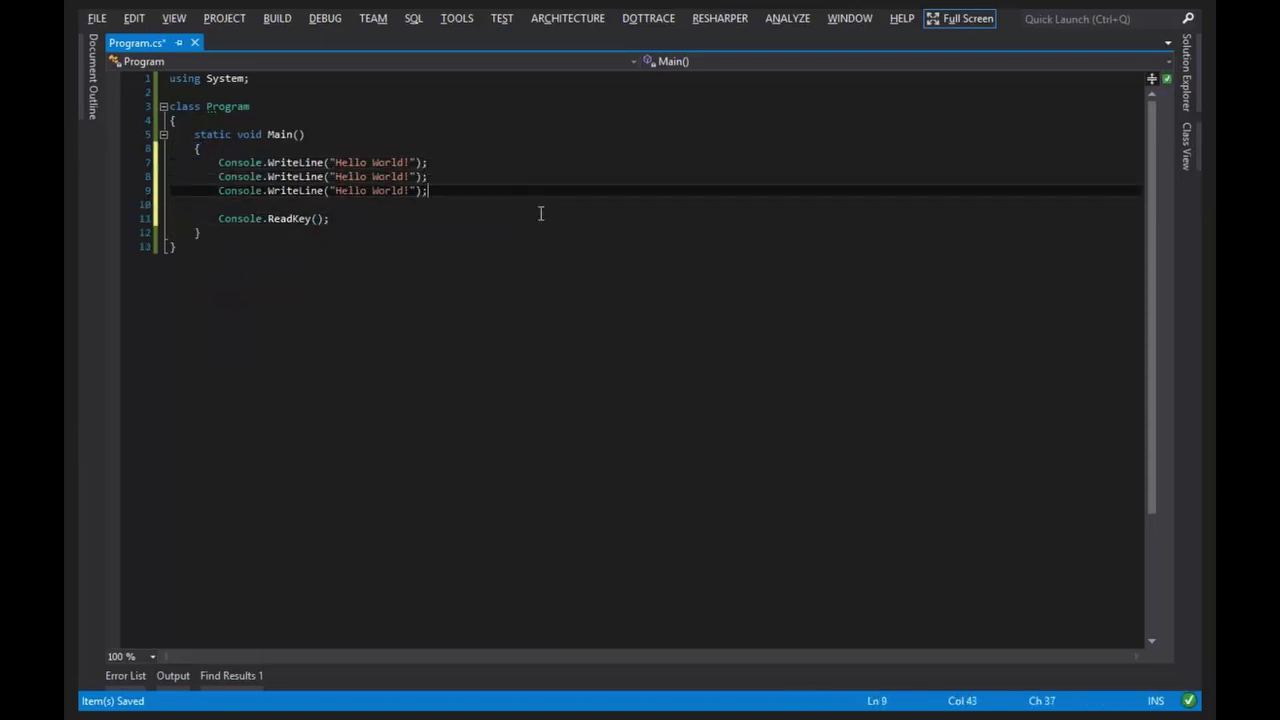
{"action": "key", "text": "ctrl+d"}
{"action": "key", "text": "ctrl+d"}
{"action": "key", "text": "ctrl+d"}
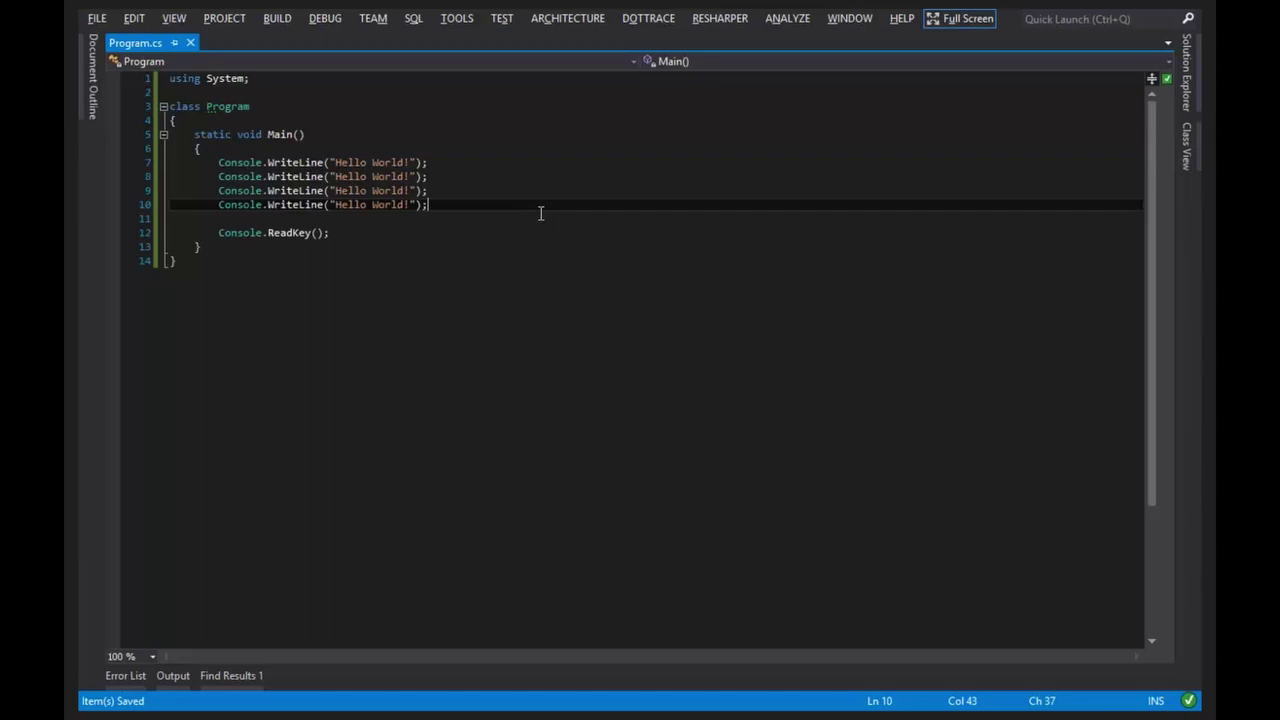
Add blank lines below Main to make room for a new method.
{"action": "key", "text": "Down"}
{"action": "key", "text": "Down"}
{"action": "key", "text": "Down"}
{"action": "key", "text": "End"}
{"action": "key", "text": "Return"}
{"action": "key", "text": "Return"}
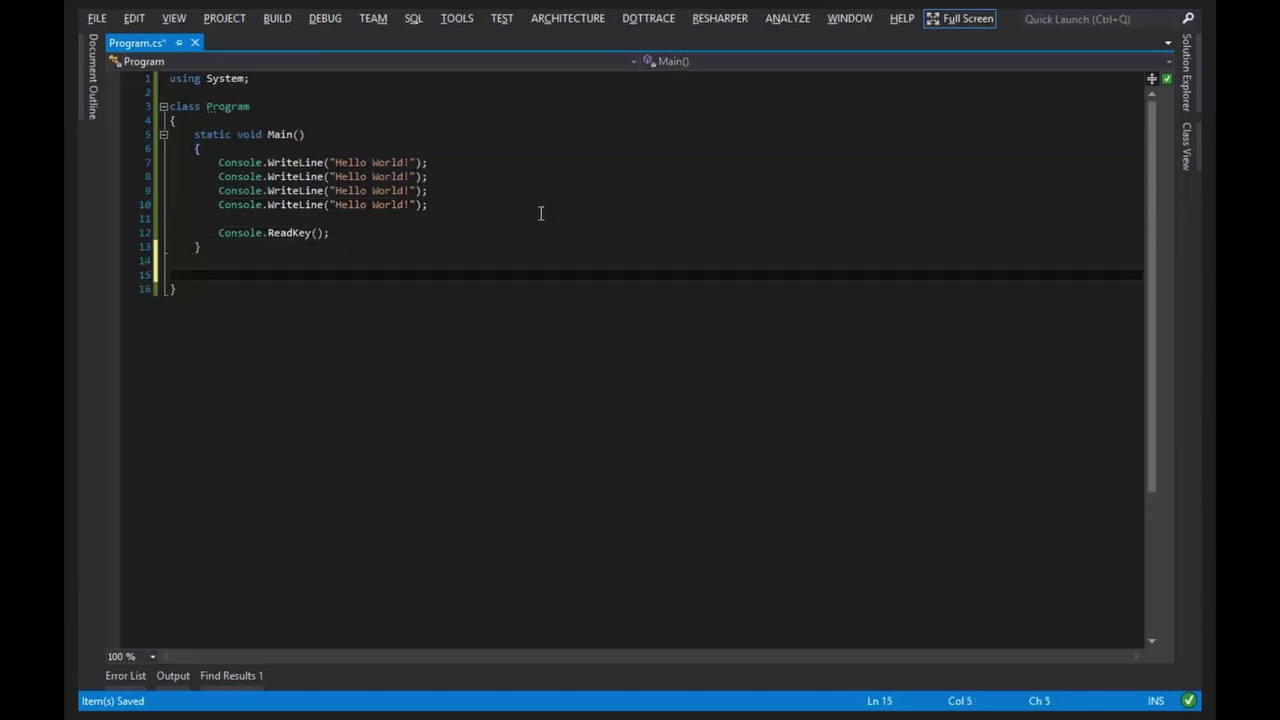